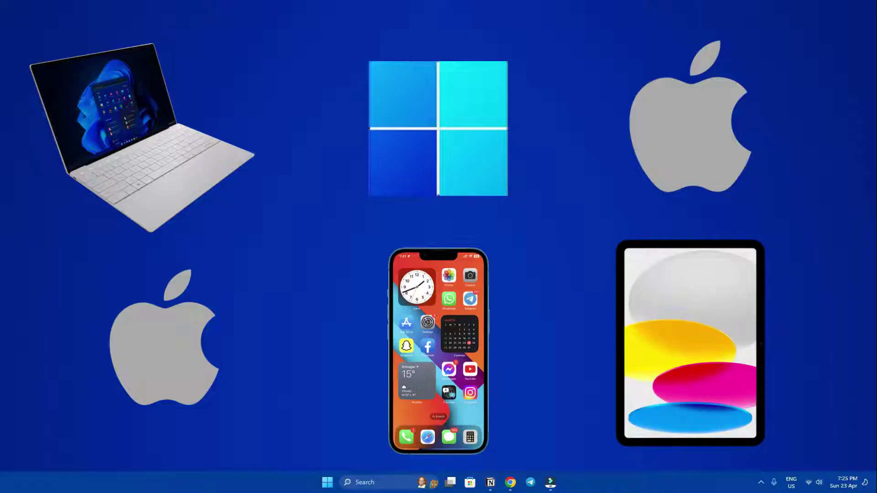
- Open appleid.apple.com in Chrome and bring up the Create Your Apple ID form
click(511, 483)
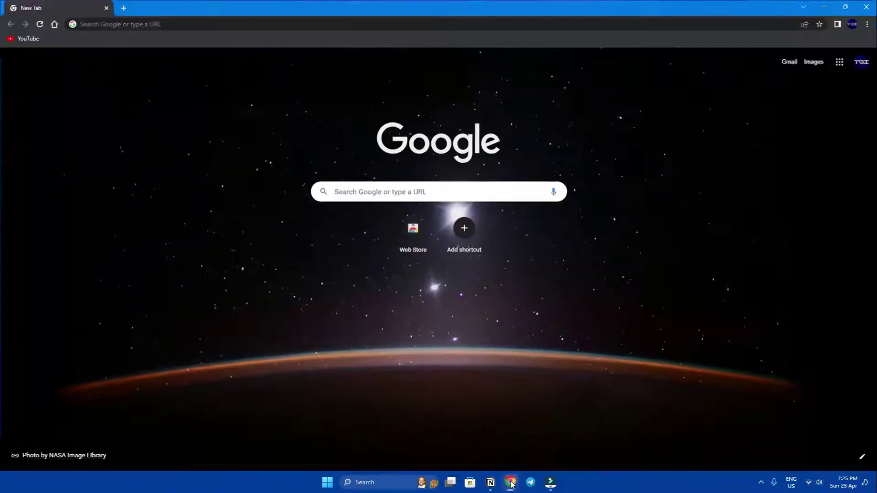
click(124, 24)
text(APPLE)
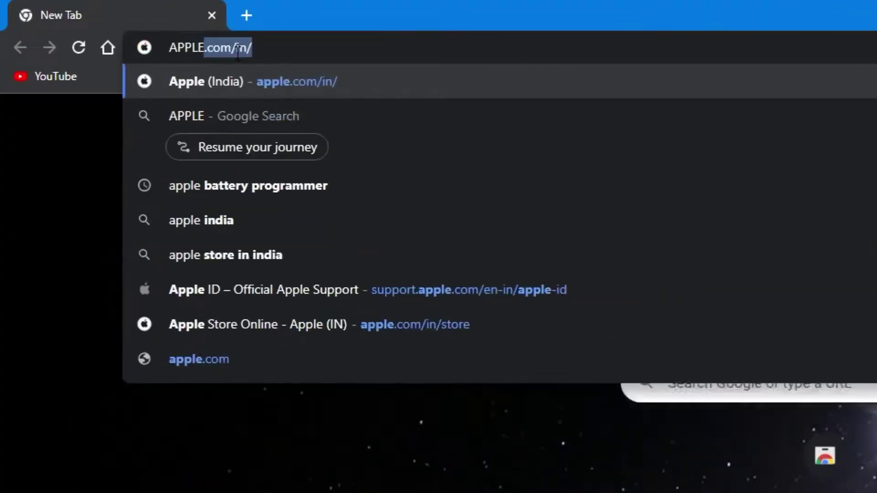
text(ID.AP)
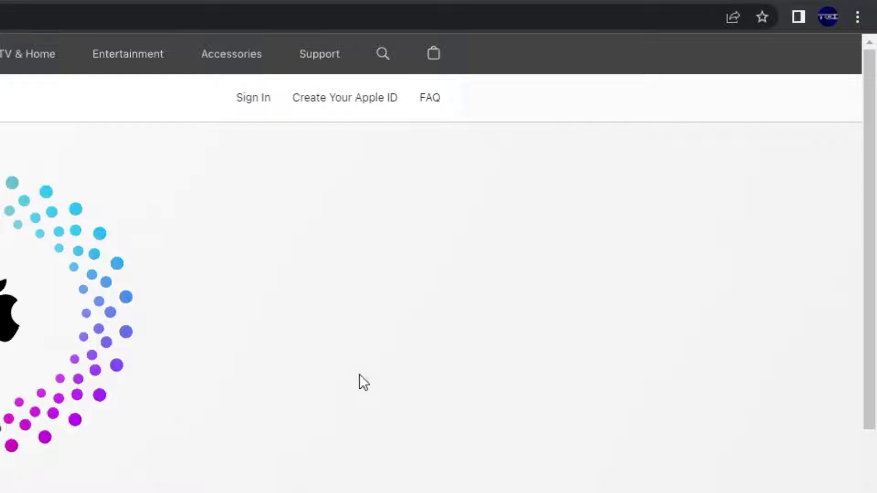
click(355, 104)
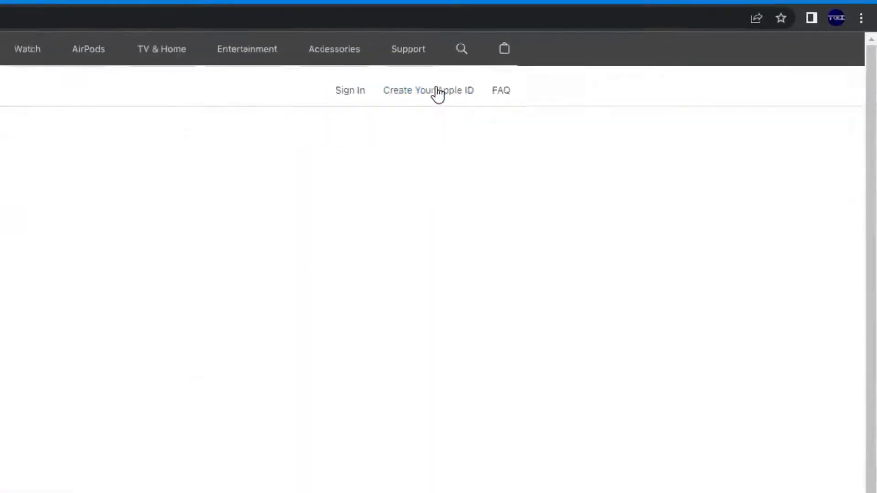
- Complete the new account form, including last name and captcha, and submit it
click(471, 151)
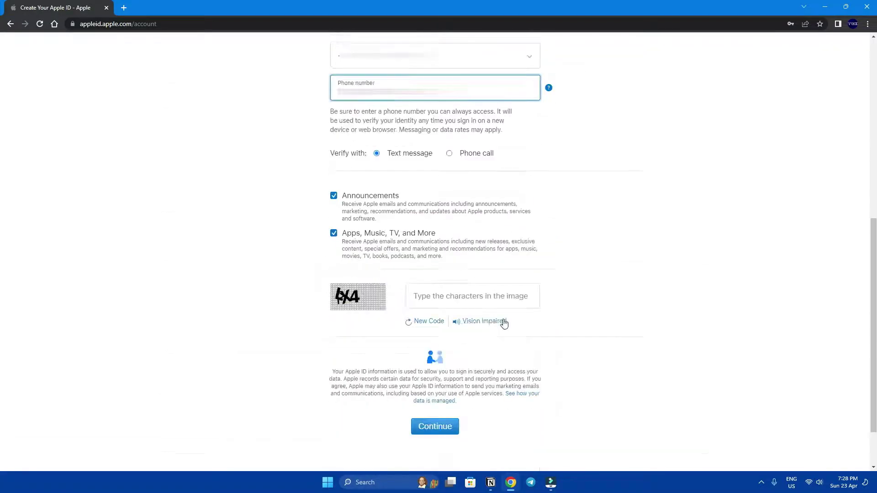
text(UKZCZ)
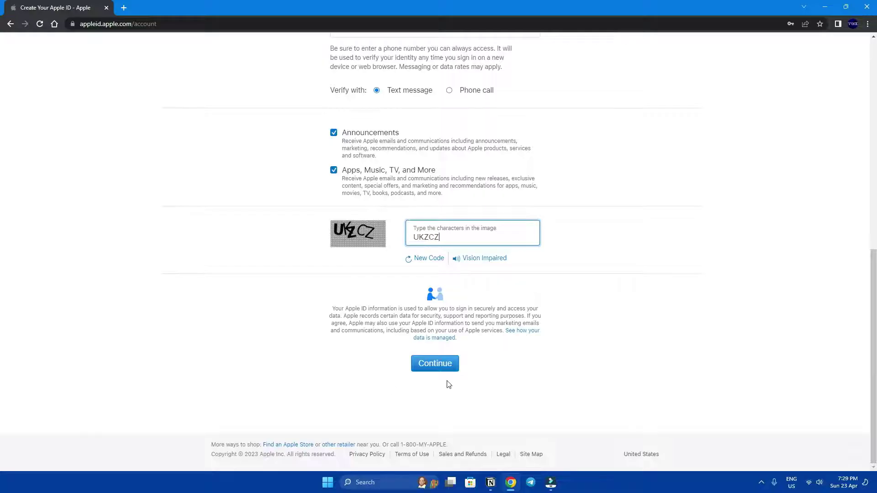
click(436, 365)
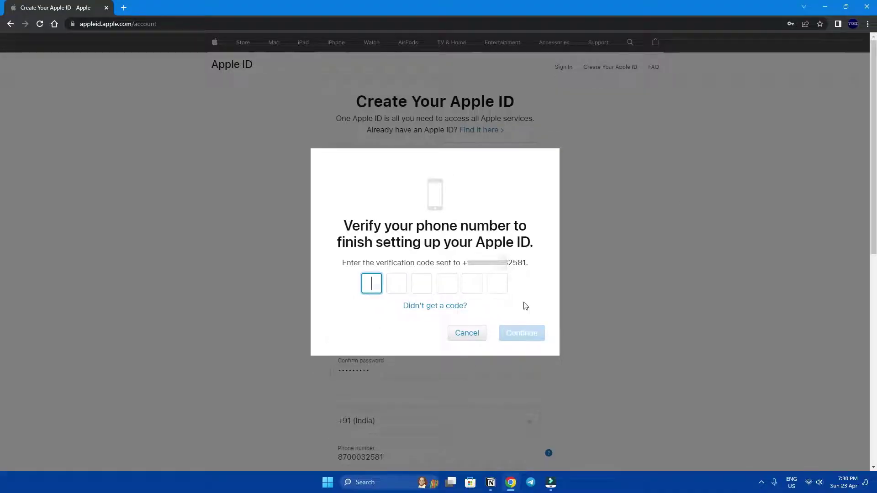
- Submit the six-digit SMS code entered in the phone verification boxes
click(522, 334)
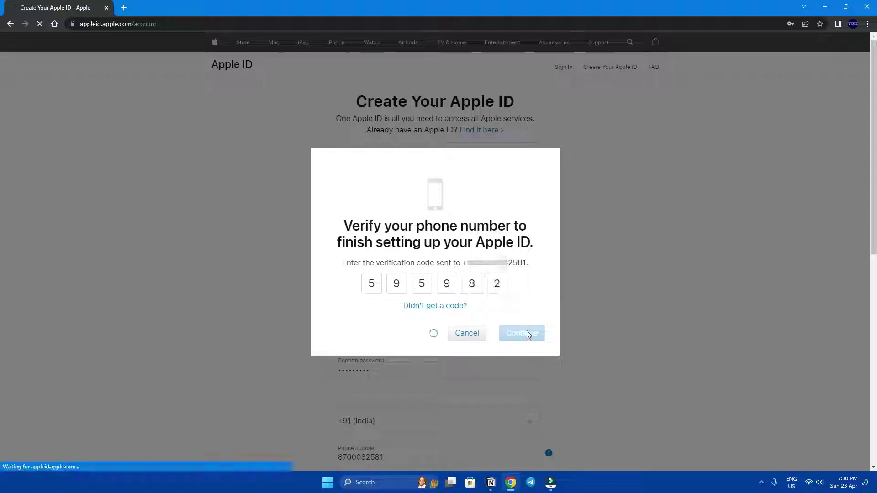